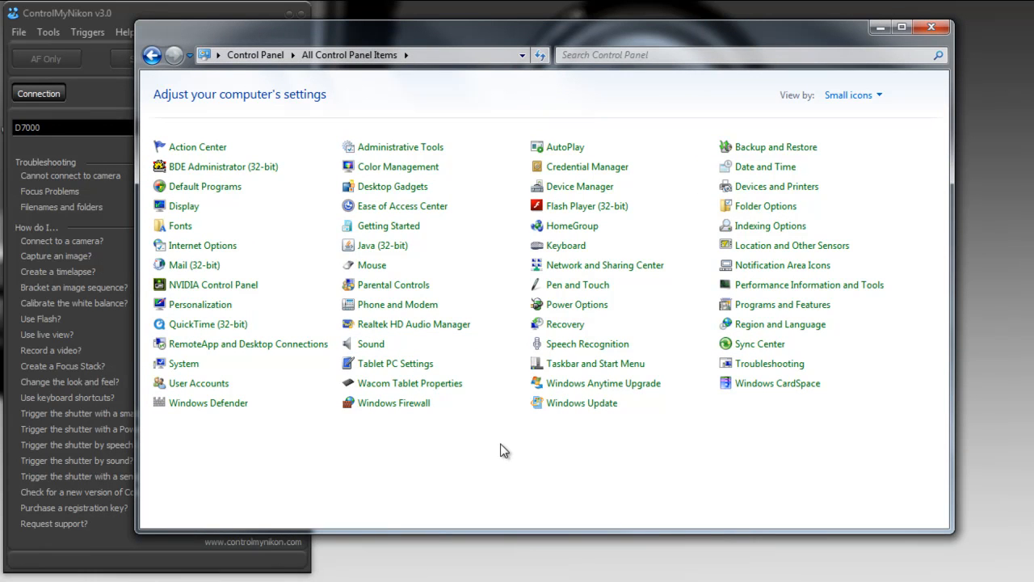
Check the recording level and boost of the default Realtek microphone in the Windows sound settings.
left_click(373, 348)
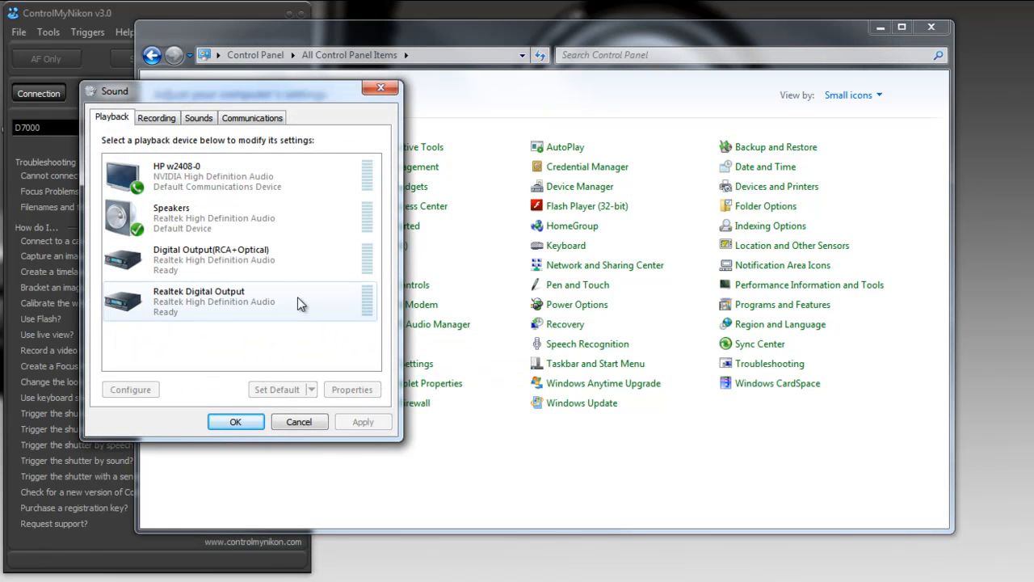
left_click(155, 119)
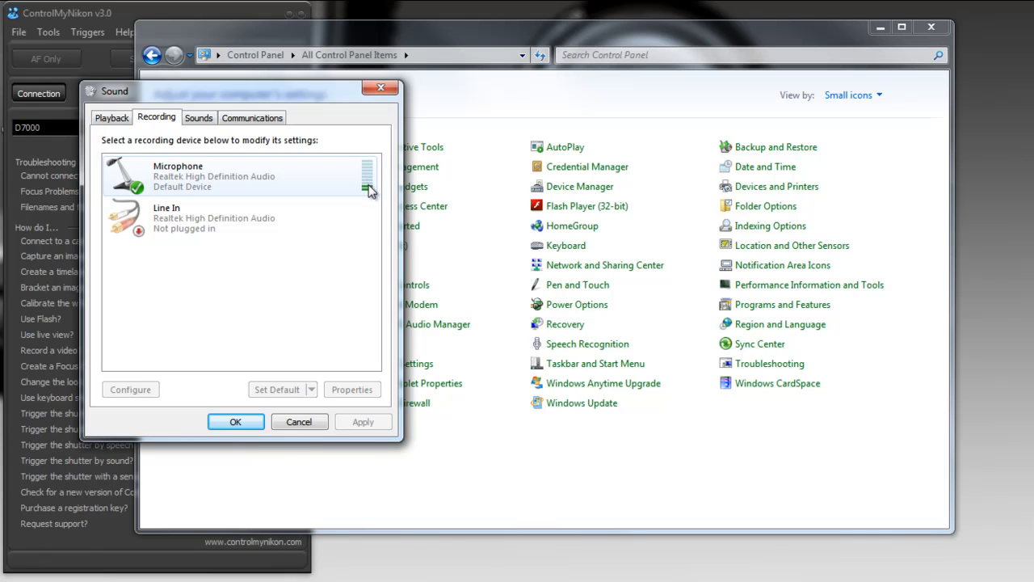
double_click(202, 176)
left_click(204, 178)
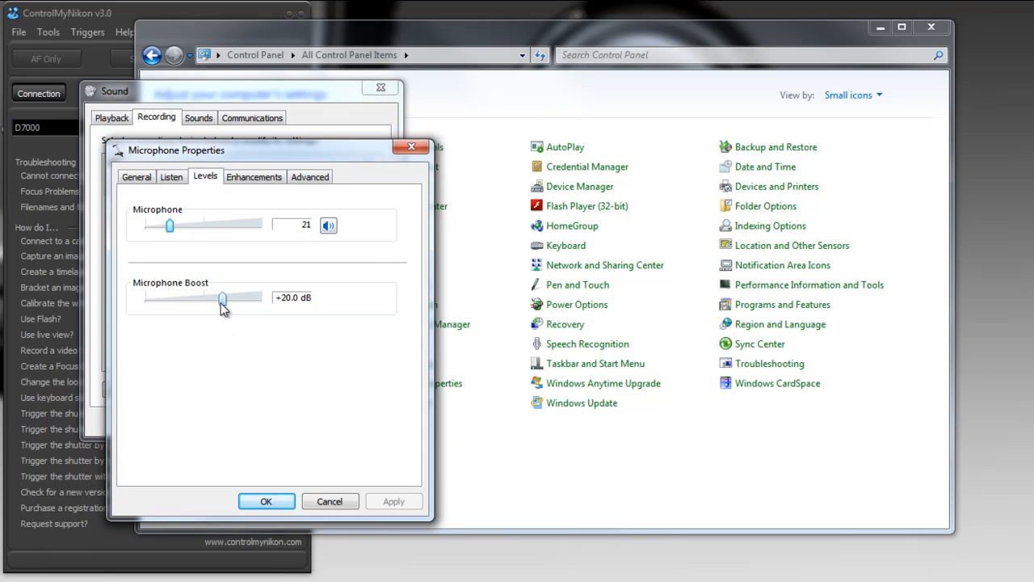
left_click(266, 501)
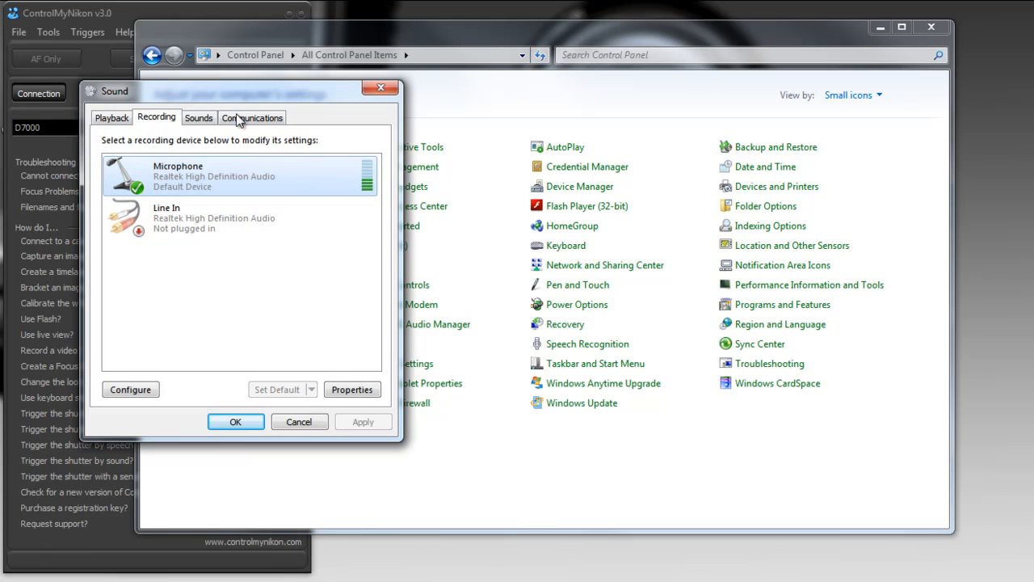
double_click(209, 174)
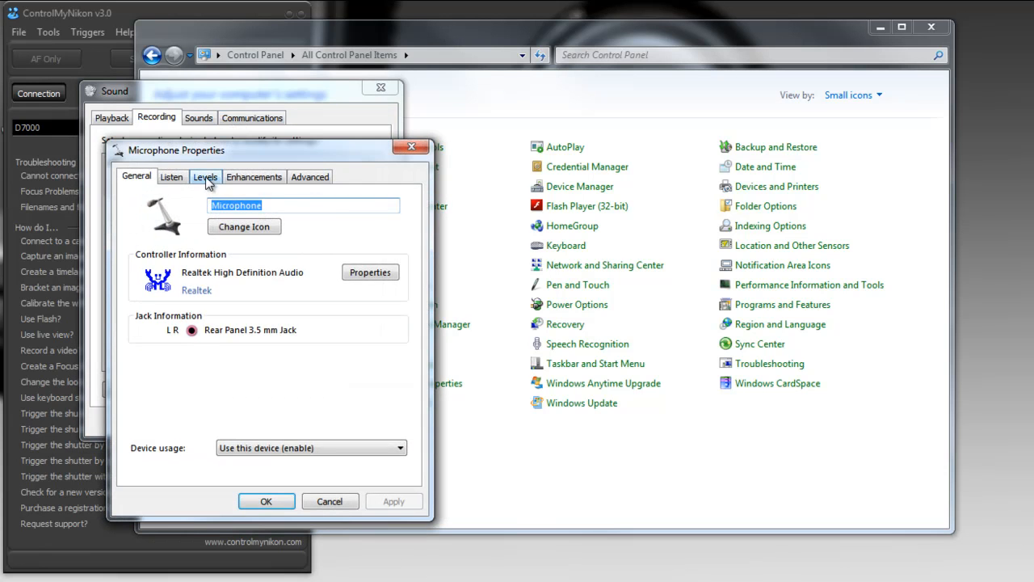
left_click(206, 176)
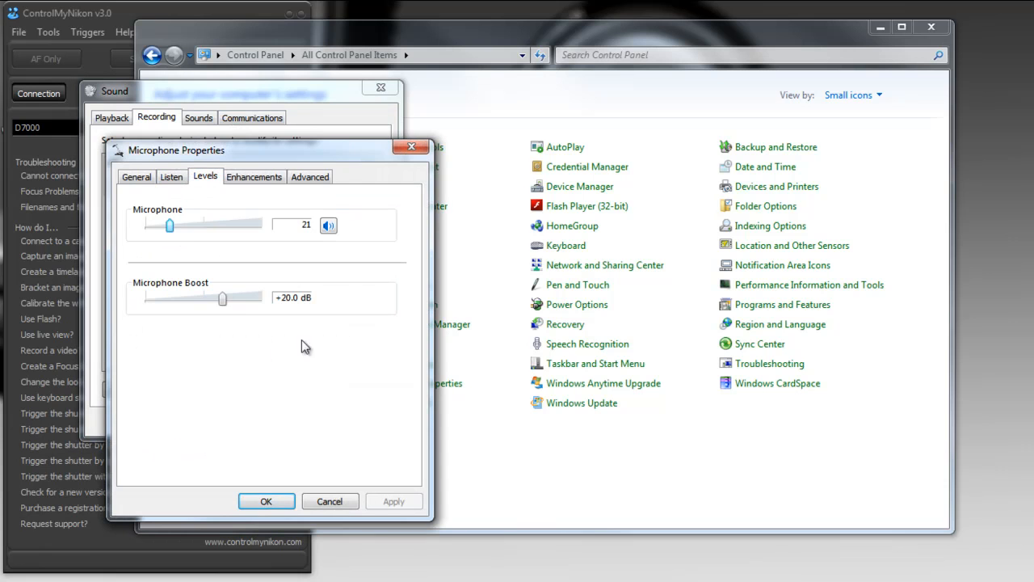
left_click(272, 509)
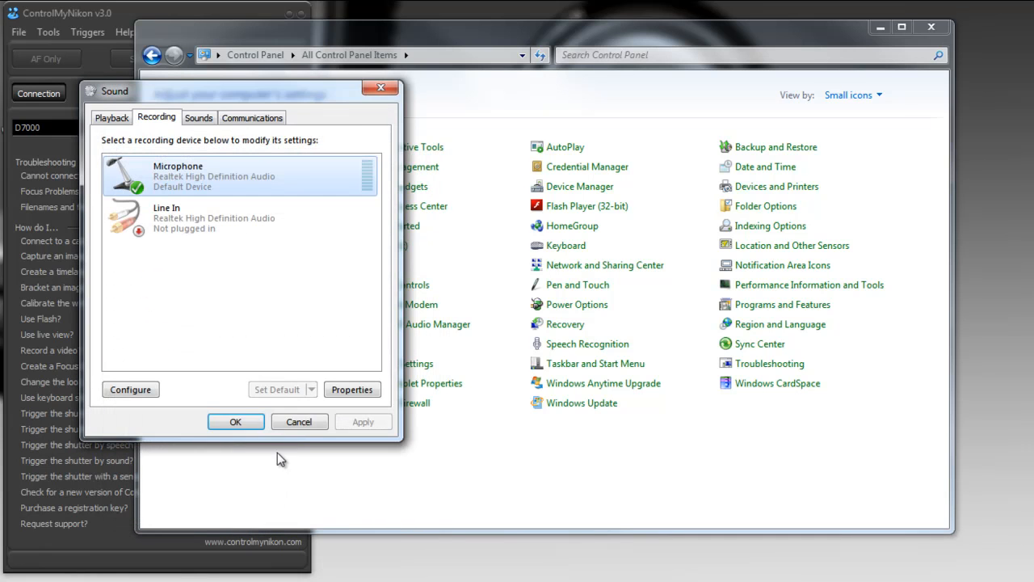
left_click(243, 424)
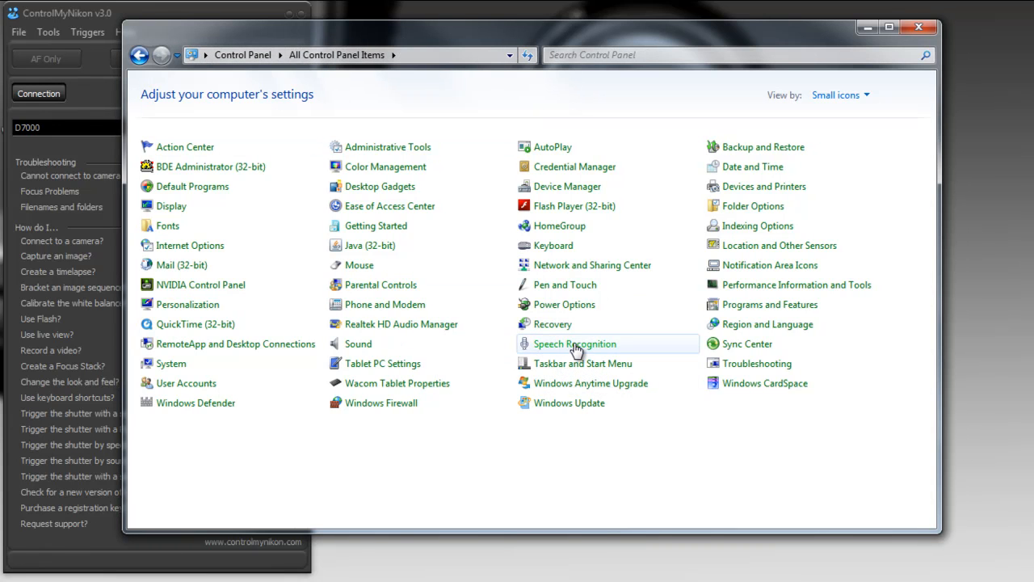
Start Windows Speech Recognition from its Control Panel page, with the blank Notepad document placed aside, and close ControlMyNikon.
left_click(575, 346)
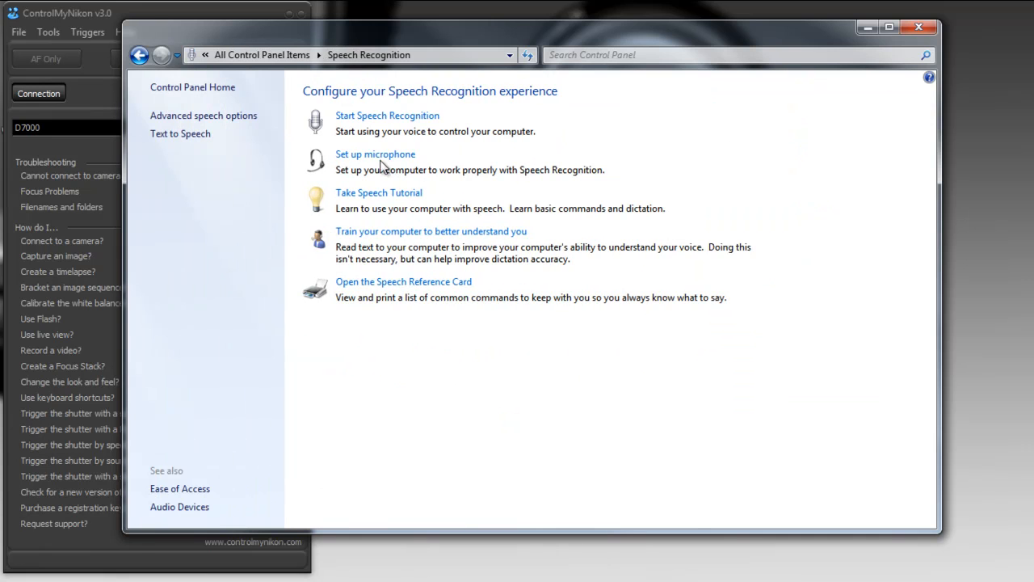
left_click_drag(666, 33, 661, 49)
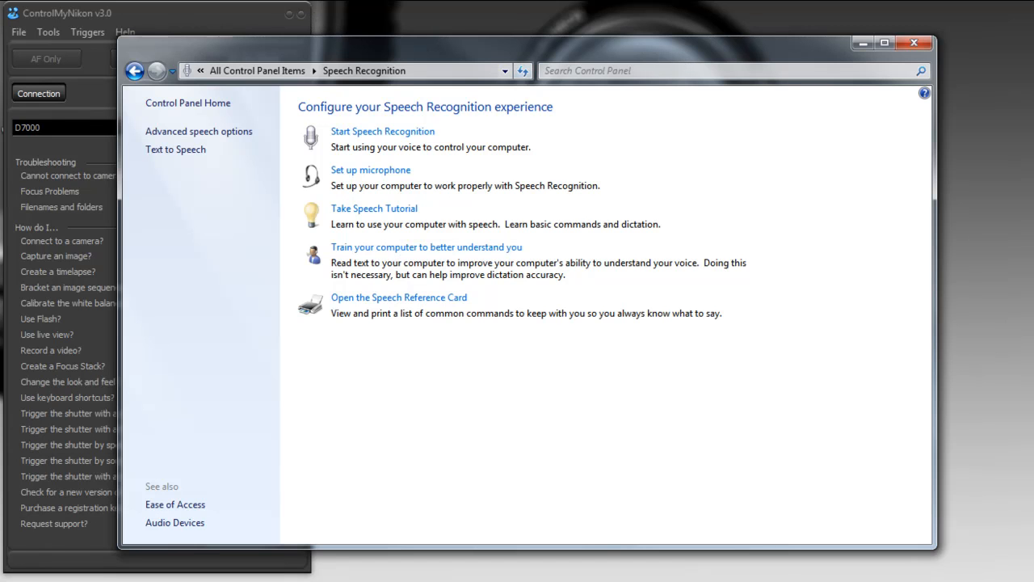
left_click_drag(393, 60, 892, 26)
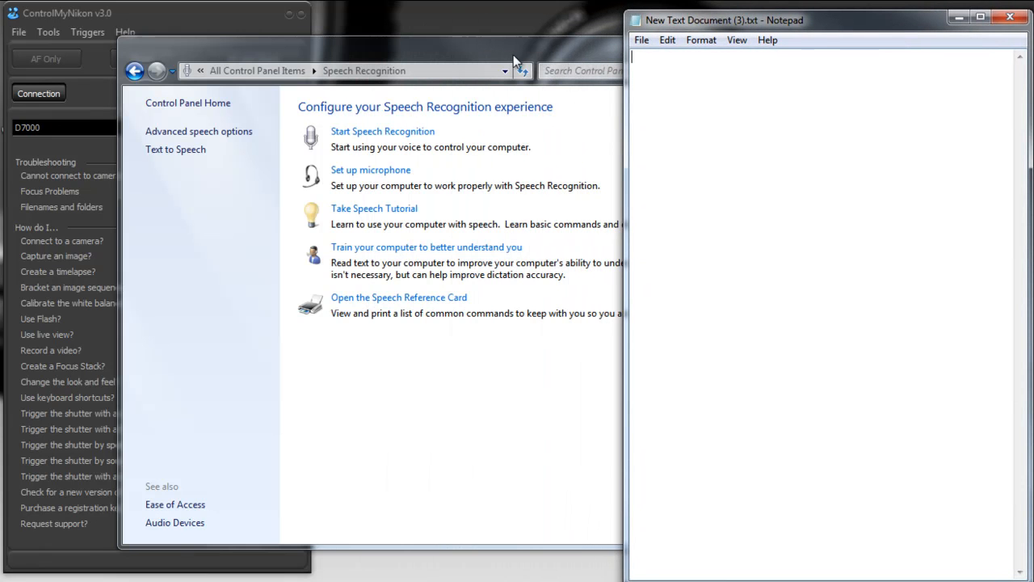
left_click(509, 53)
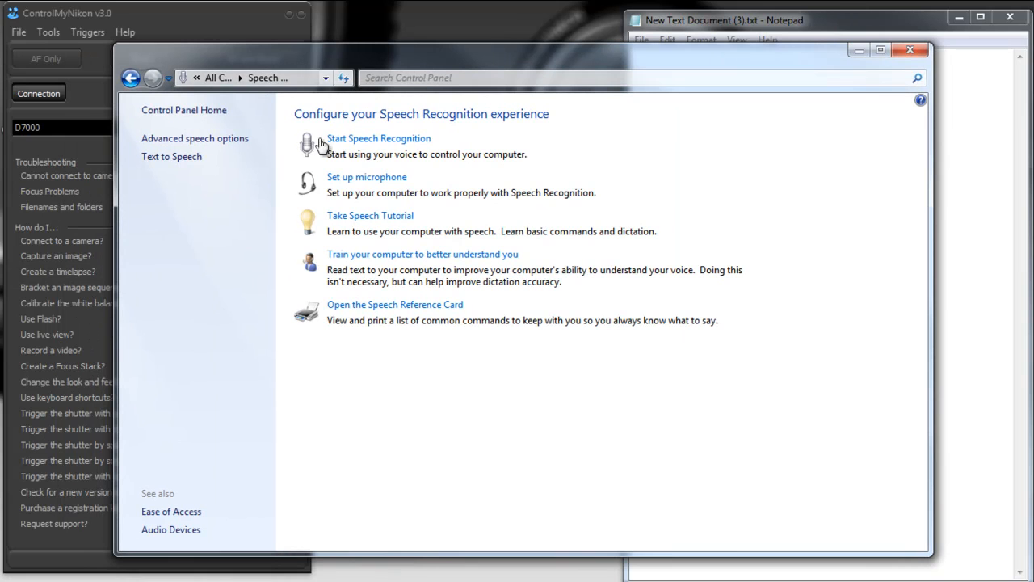
left_click(370, 144)
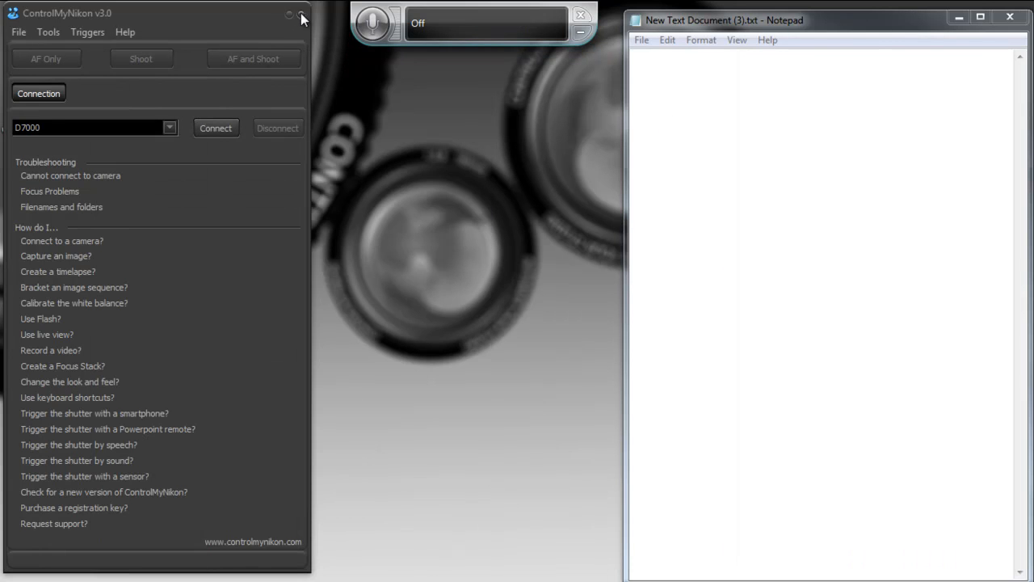
left_click(300, 16)
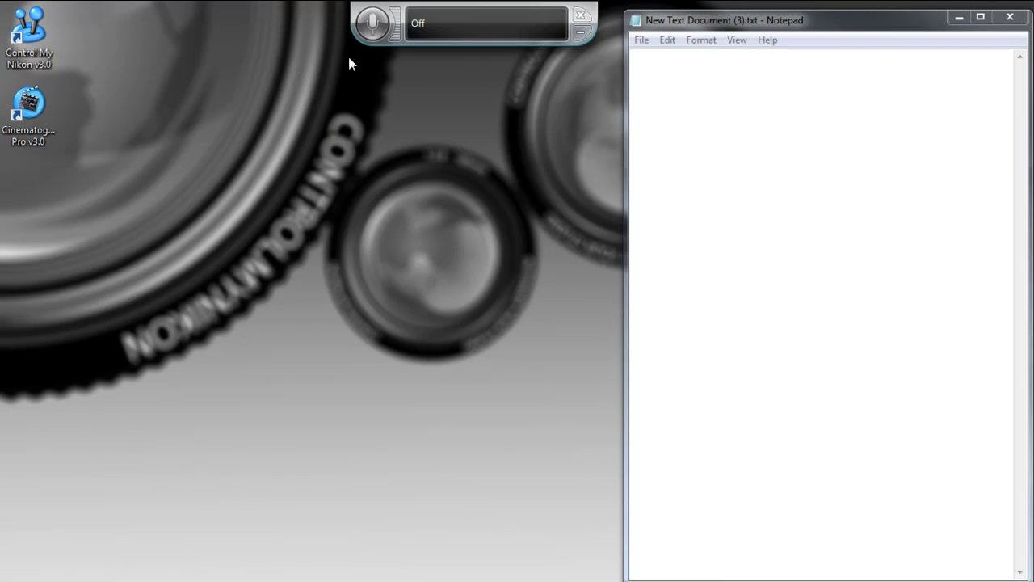
Switch speech listening on, dictate two sample sentences about improving voice recognition into the blank Notepad document, and switch listening off.
left_click(373, 24)
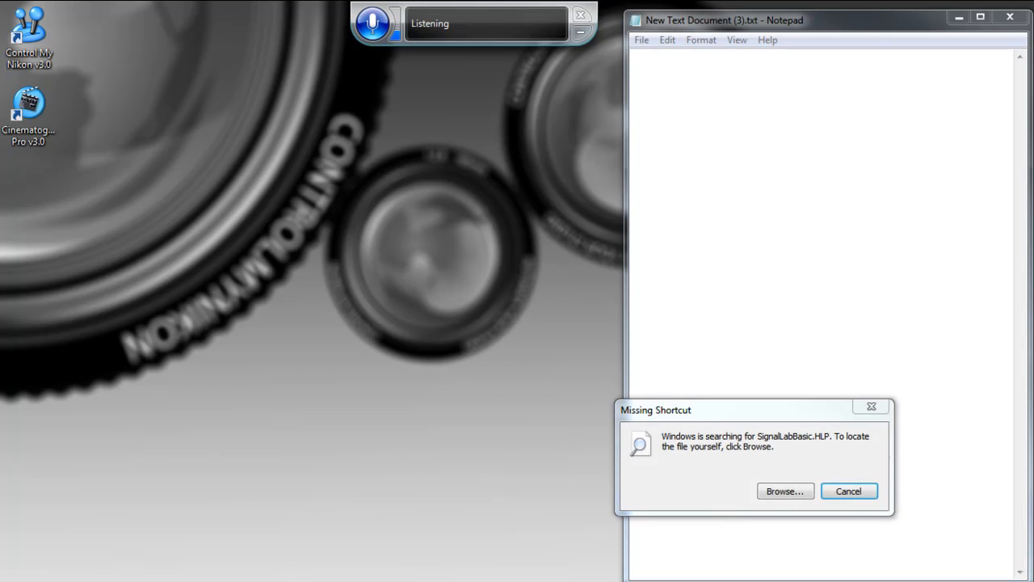
left_click(851, 492)
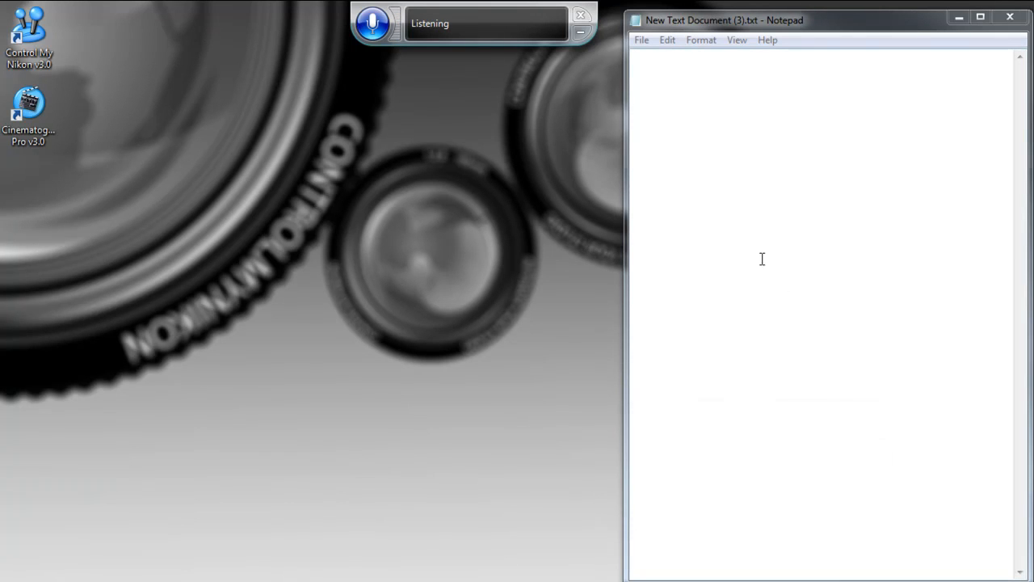
left_click(726, 78)
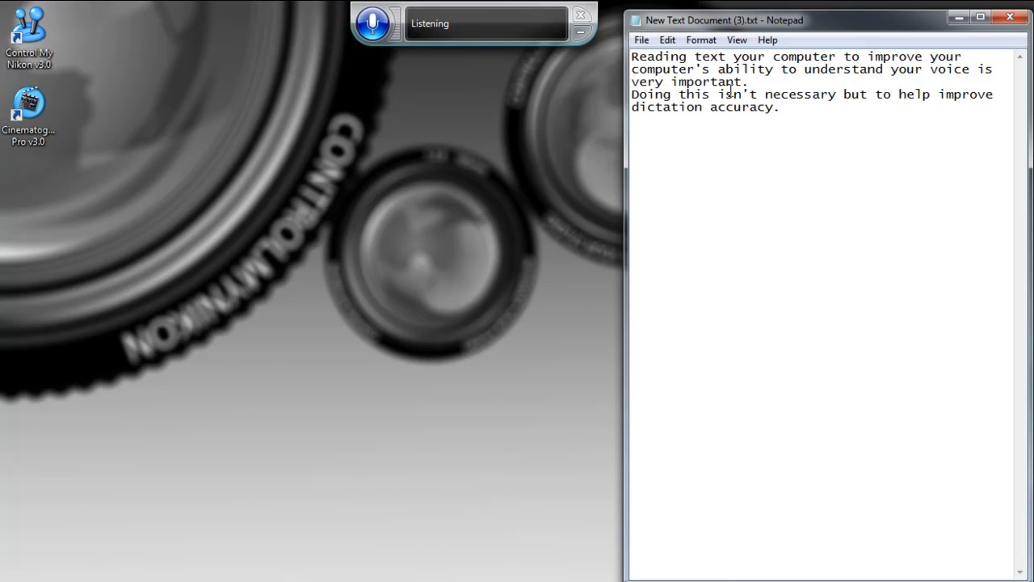
left_click(378, 25)
left_click_drag(790, 106, 599, 46)
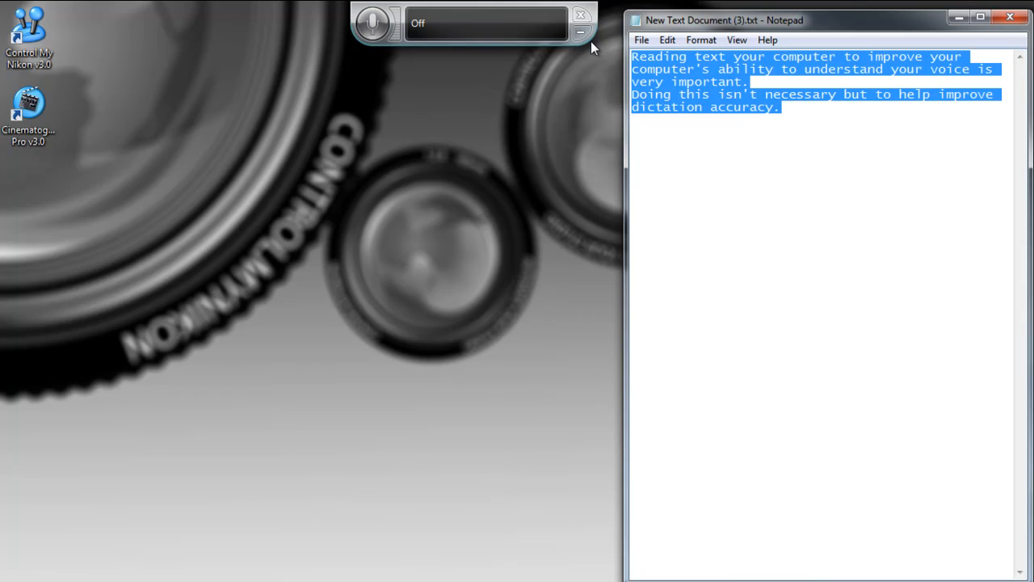
left_click(837, 138)
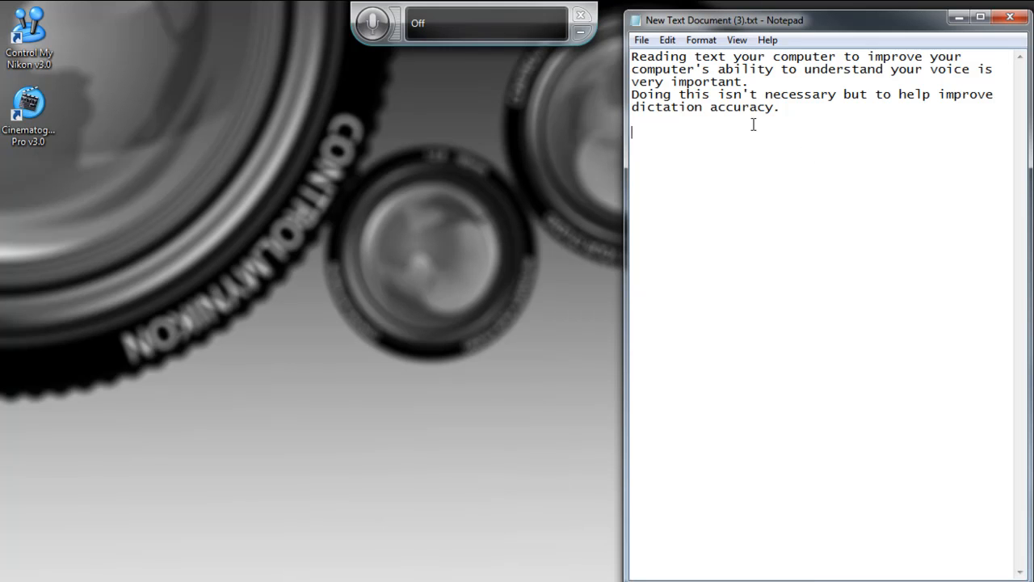
Close the Notepad document without saving and exit Windows Speech Recognition.
left_click(1010, 17)
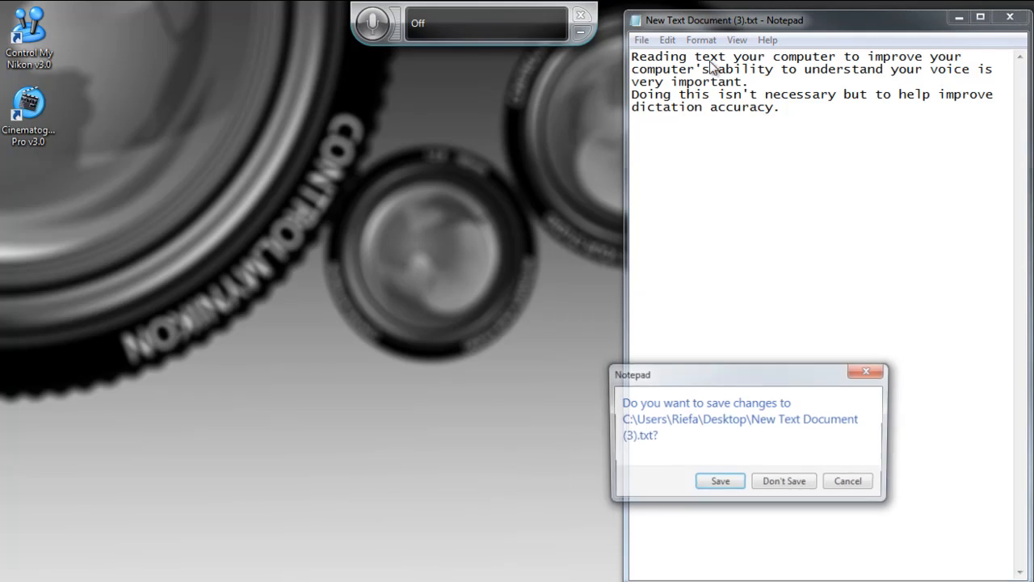
left_click(785, 483)
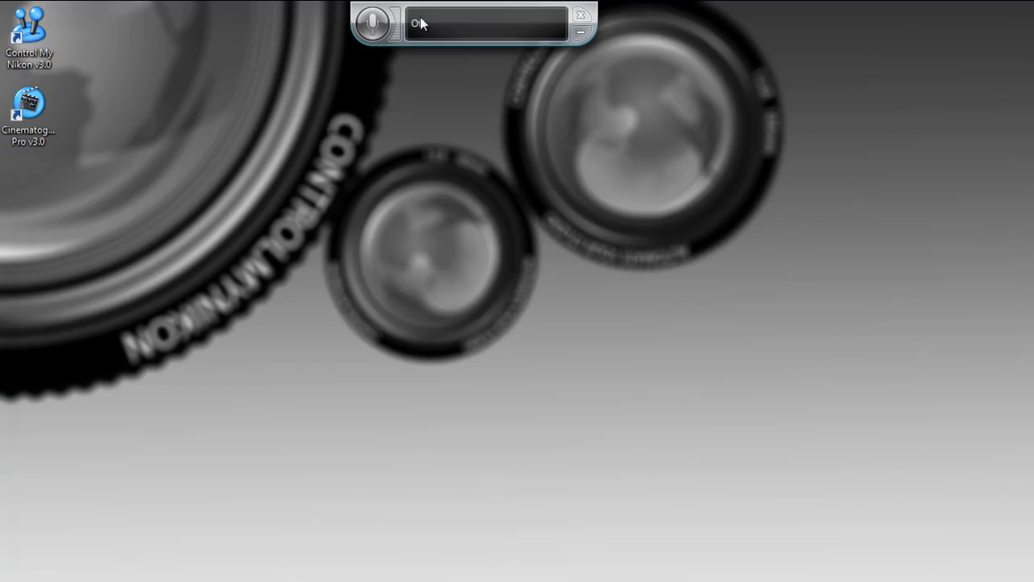
left_click(582, 15)
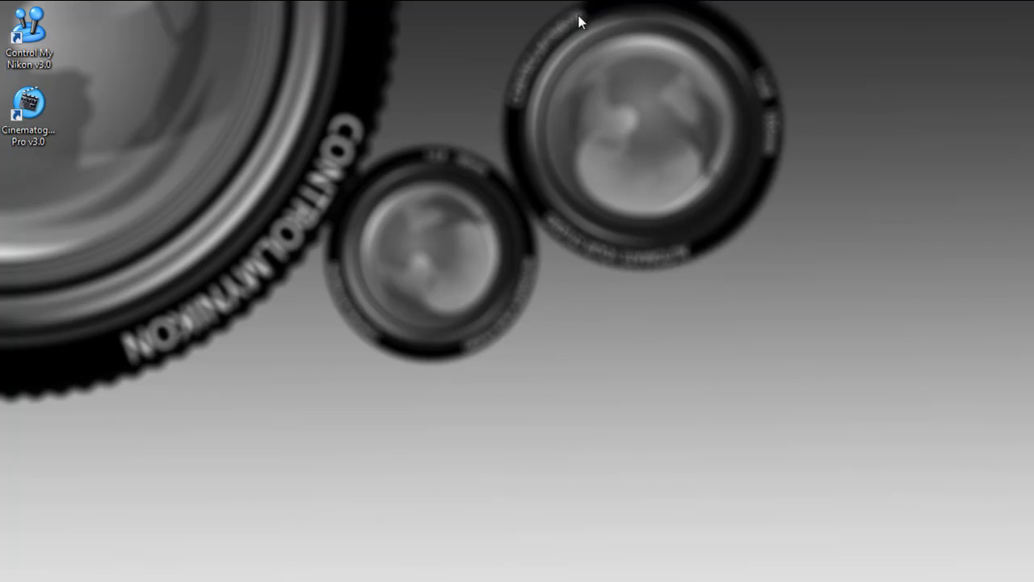
Launch ControlMyNikon v3.0 and open its speech trigger window.
double_click(31, 33)
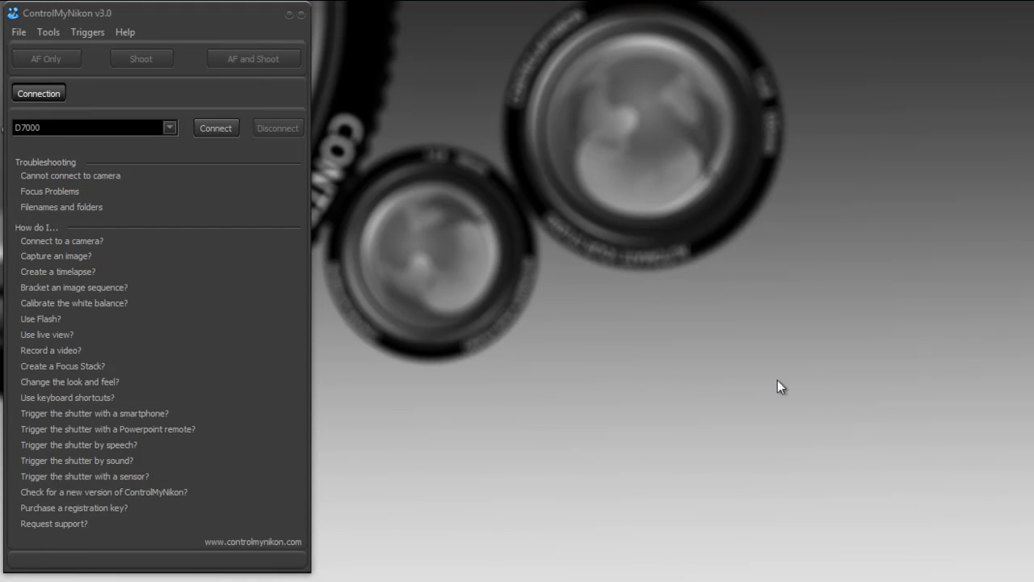
left_click(87, 31)
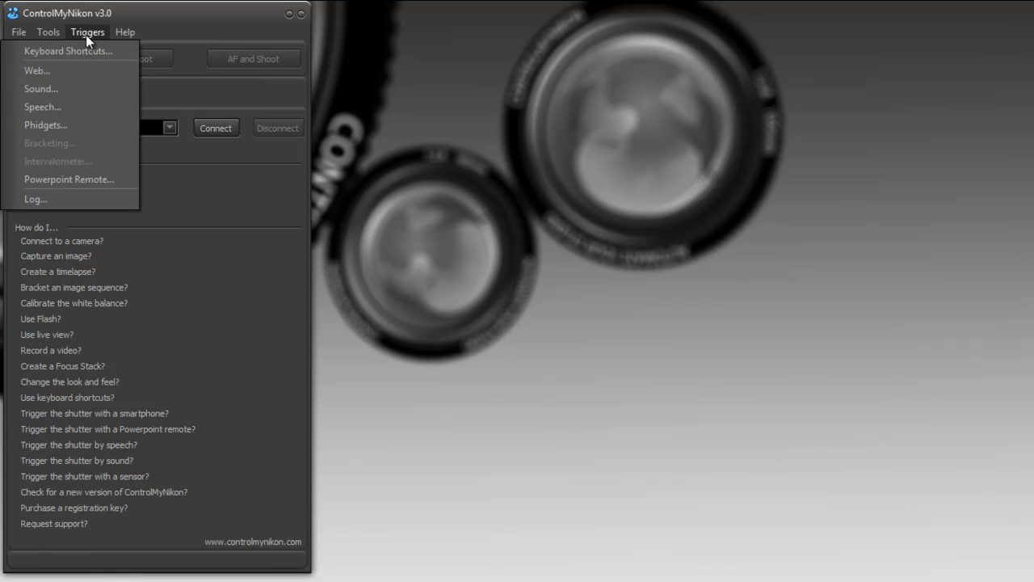
left_click(57, 106)
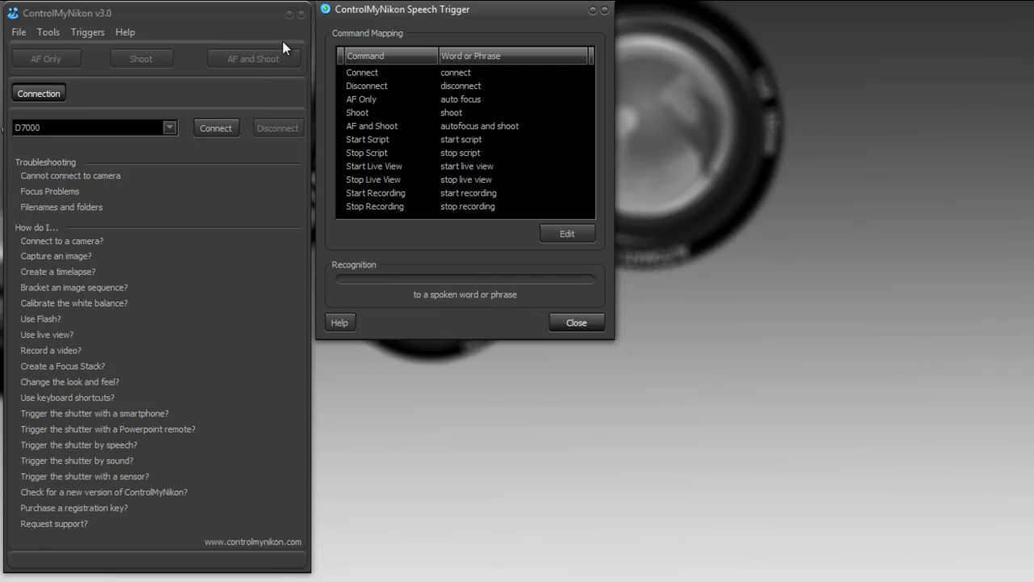
Open the trigger log alongside the speech trigger window and select the Connect command in the mapping list.
left_click(82, 36)
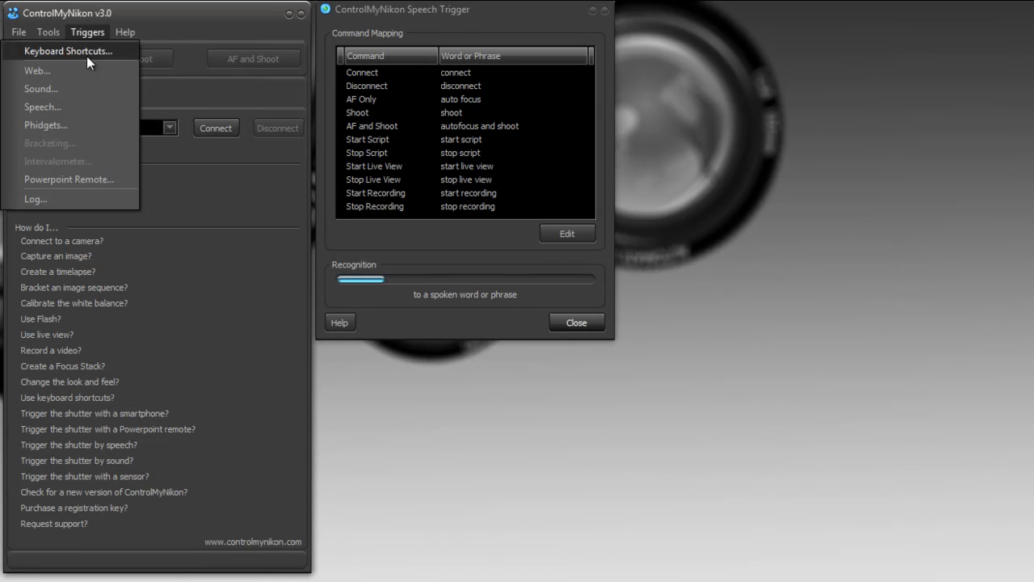
left_click(60, 202)
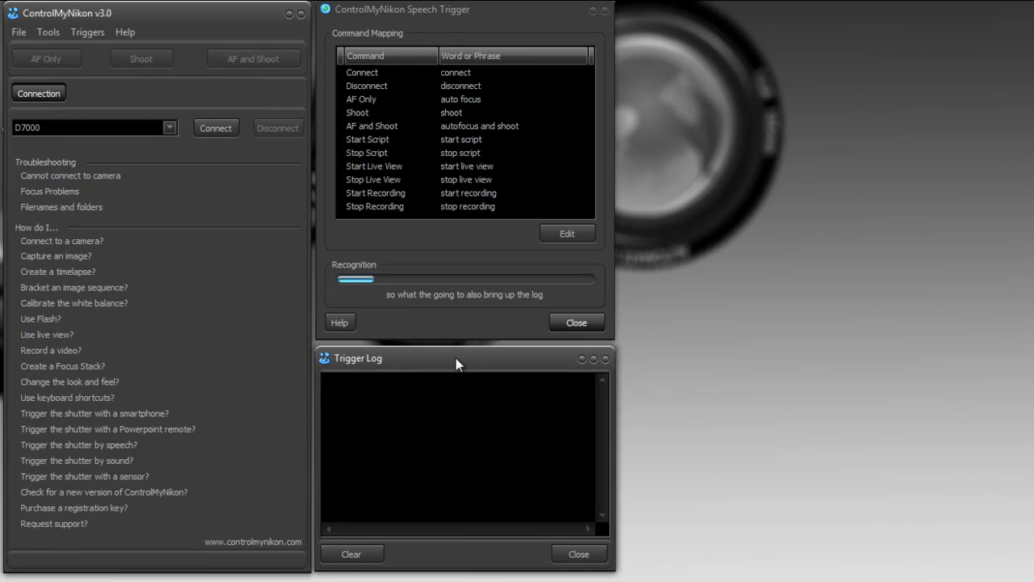
left_click(795, 304)
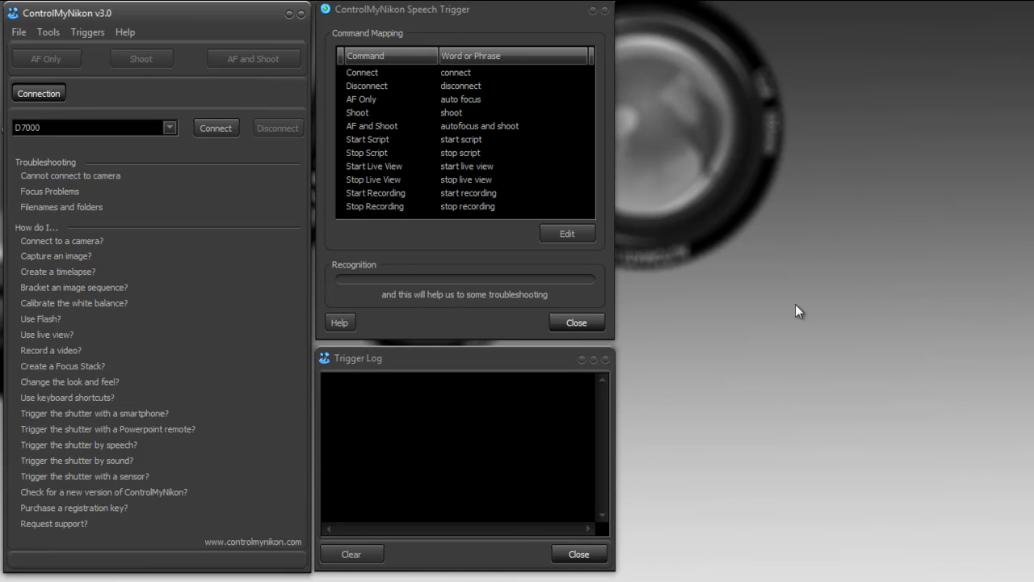
left_click(369, 74)
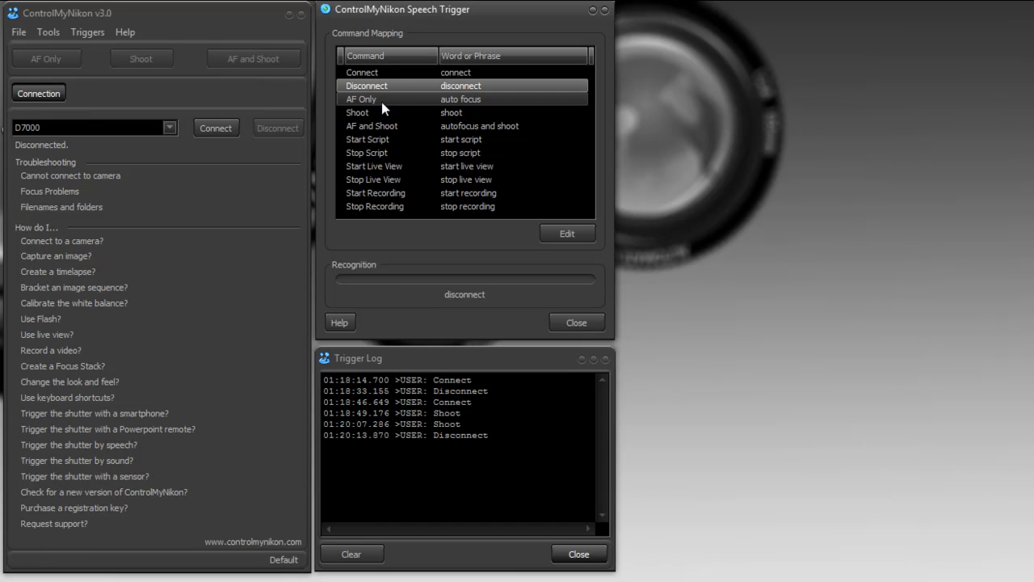
Change the spoken phrase that triggers the AF Only command to "just focus".
left_click(468, 101)
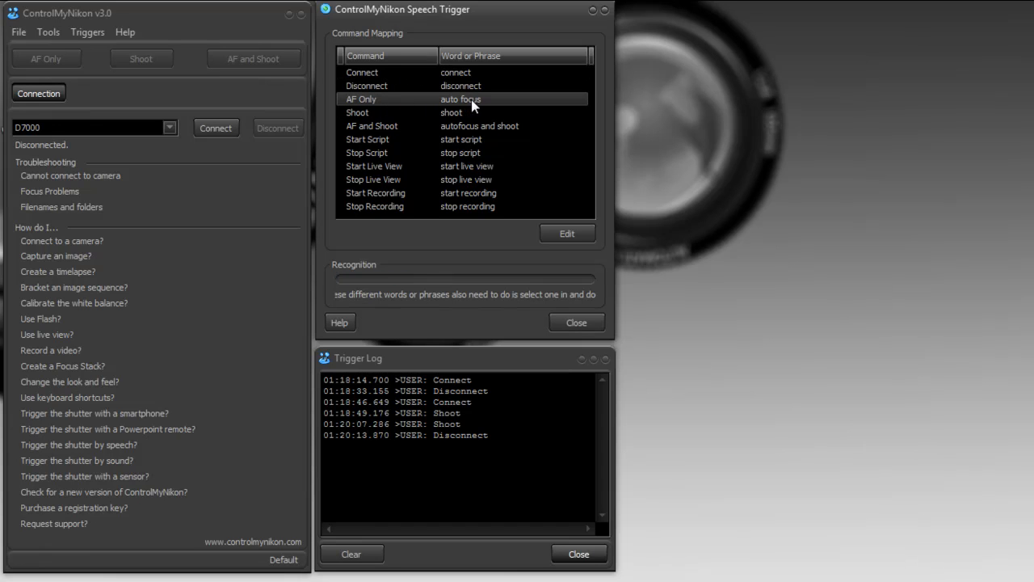
double_click(471, 100)
left_click_drag(771, 406, 754, 221)
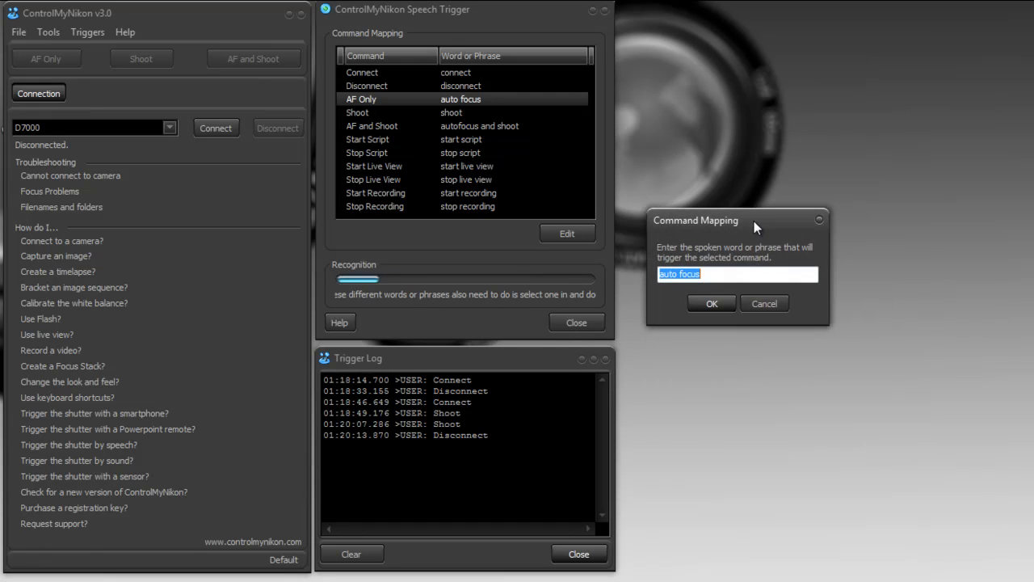
left_click(719, 275)
left_click_drag(719, 275, 658, 276)
type("just focus")
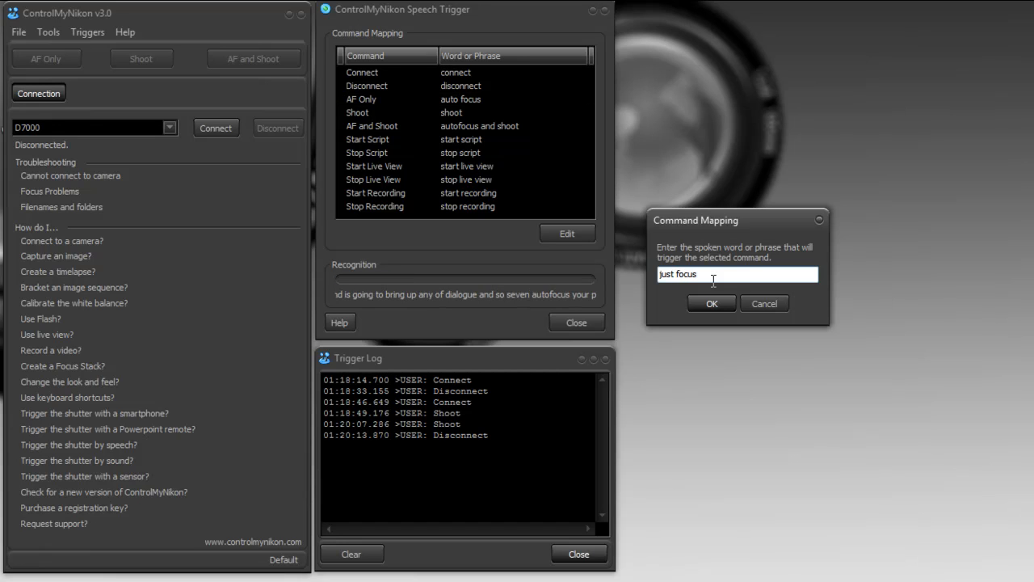
left_click(711, 305)
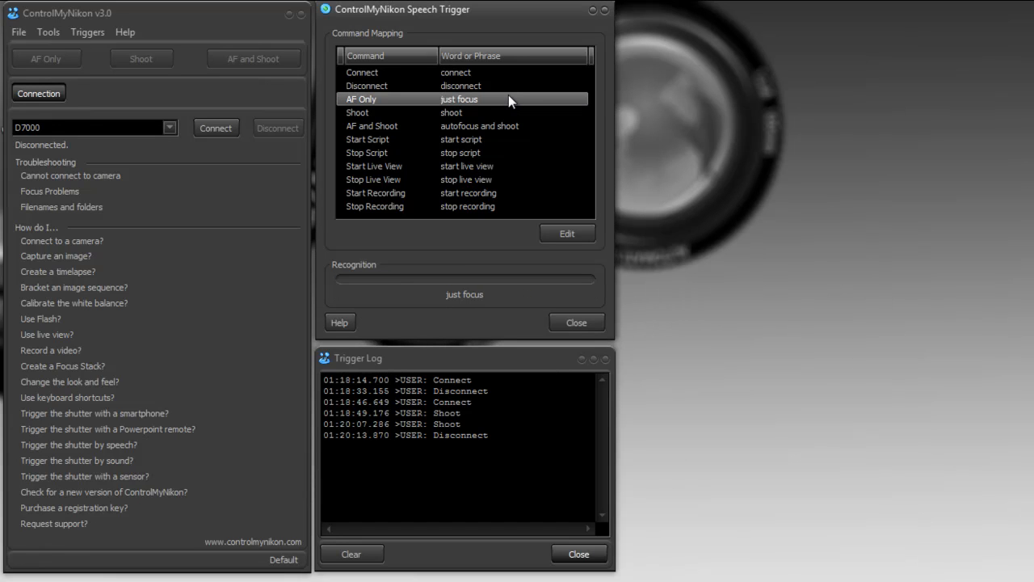